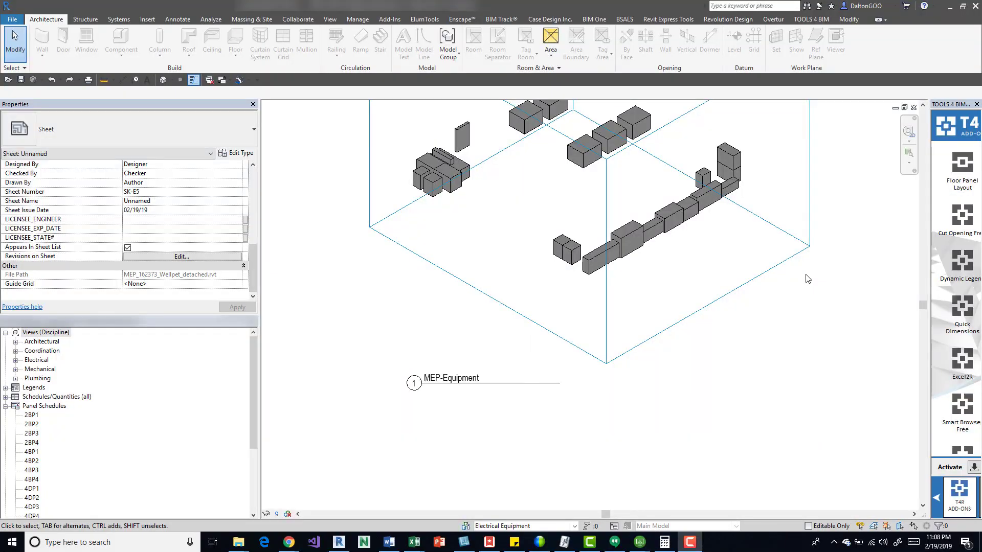
Select the MEP-Equipment viewport on sheet SK-E5 and zoom in on its title.
left_click(485, 385)
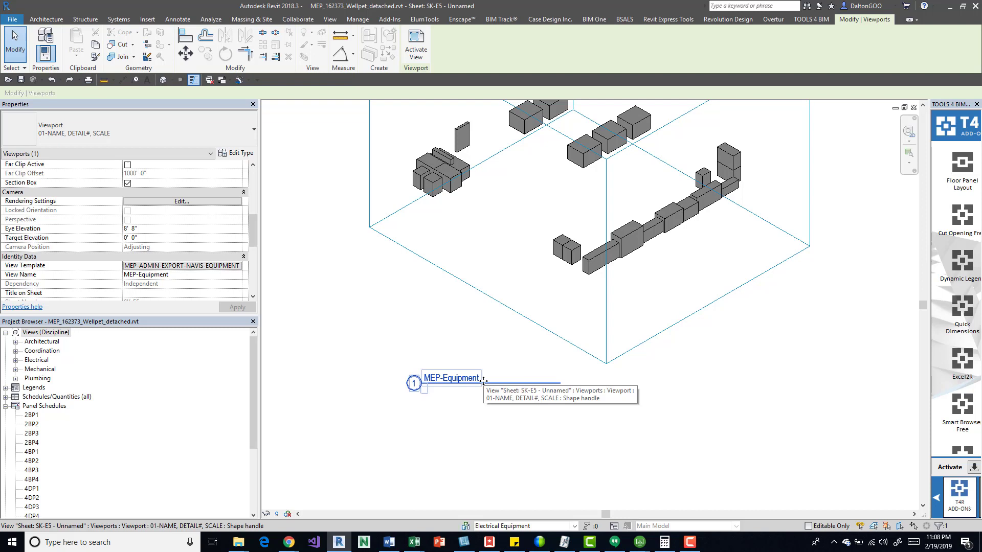
scroll(437, 393, "up", 2)
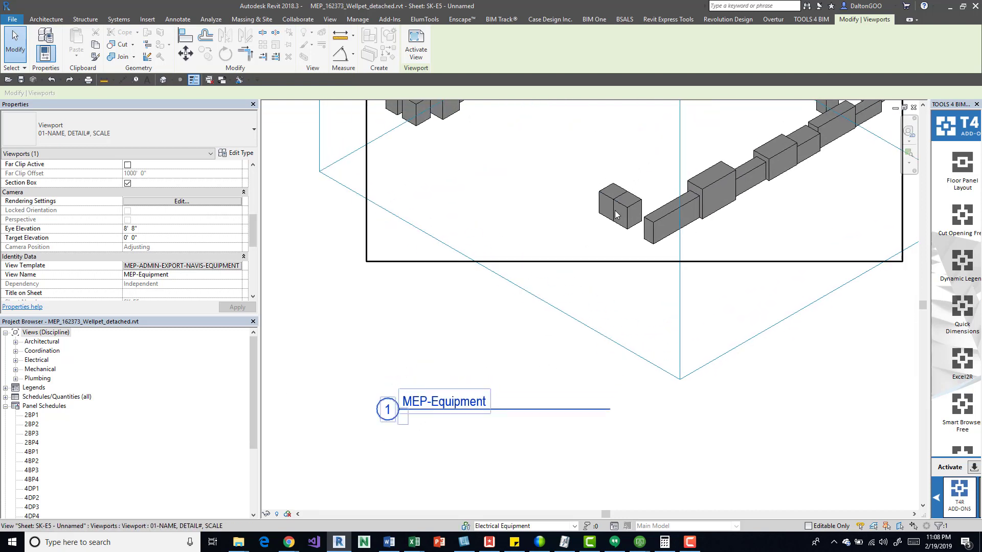
scroll(577, 233, "down", 1)
middle_click_drag(548, 274, 502, 261)
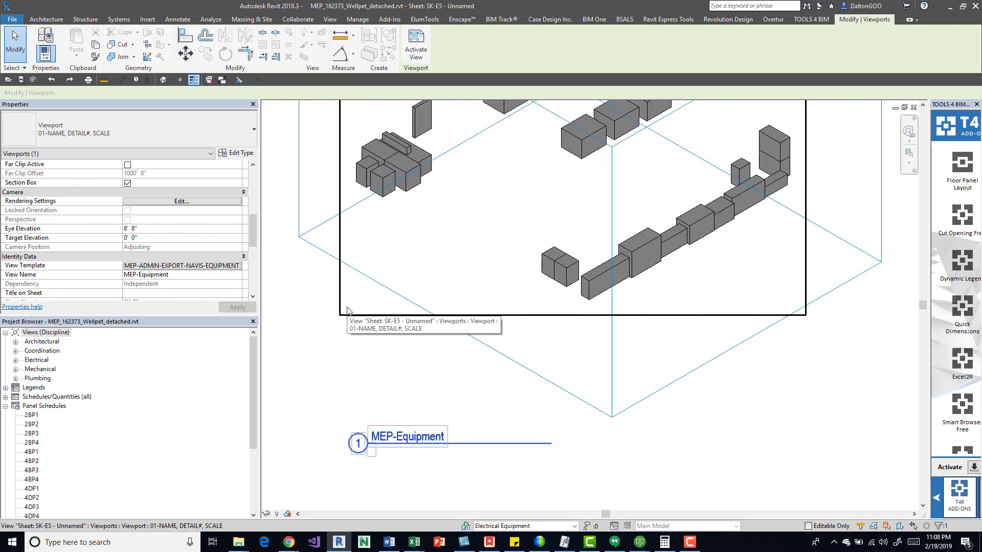
scroll(417, 187, "down", 5)
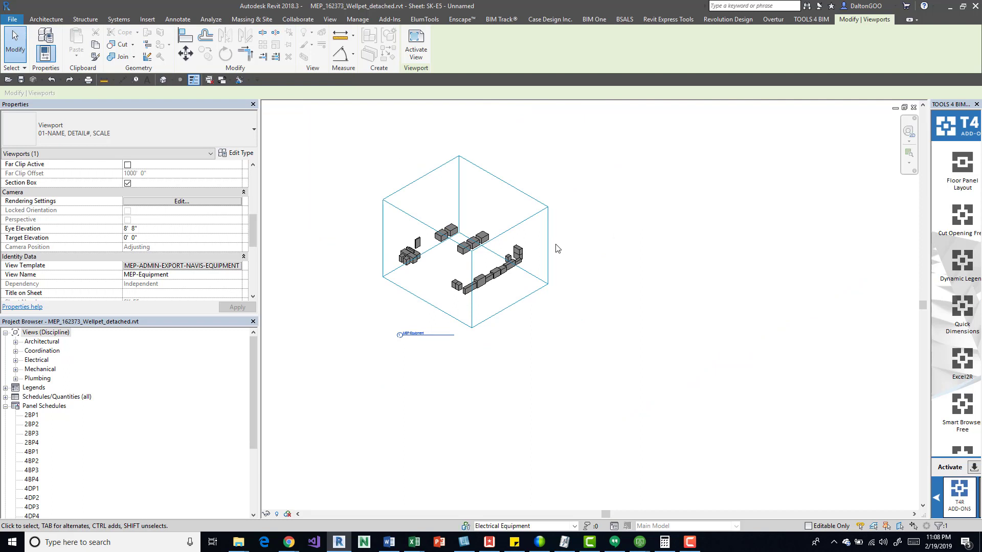
scroll(477, 339, "up", 5)
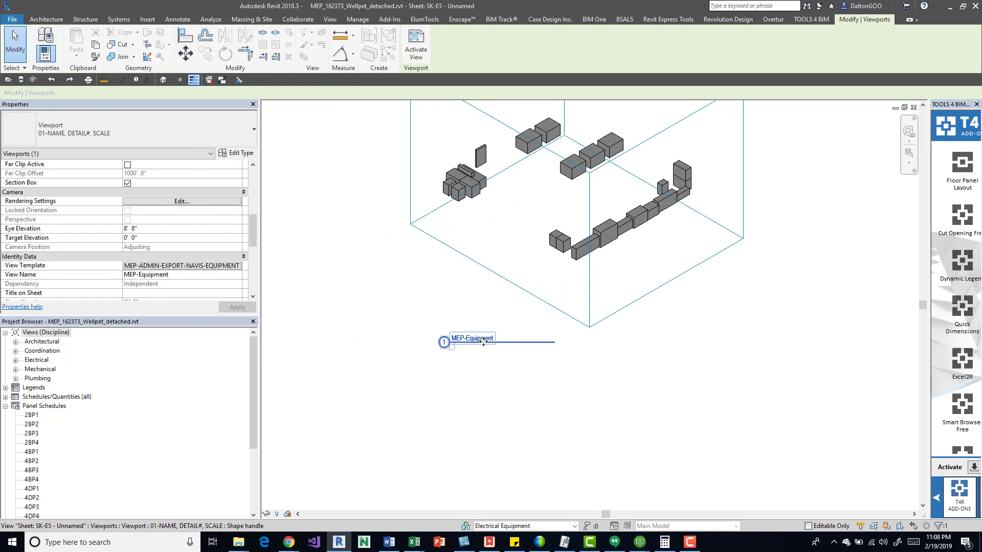
scroll(485, 341, "up", 1)
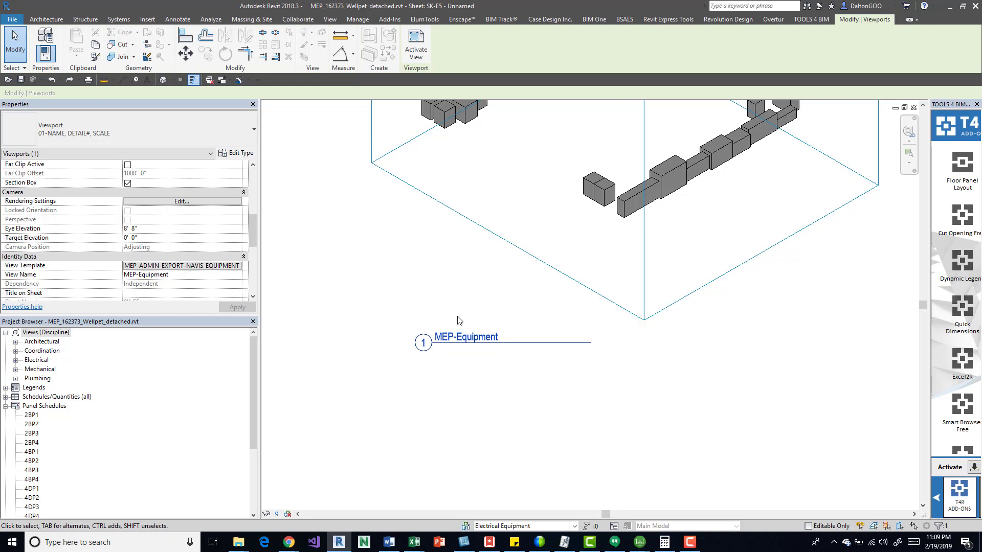
scroll(509, 339, "up", 2)
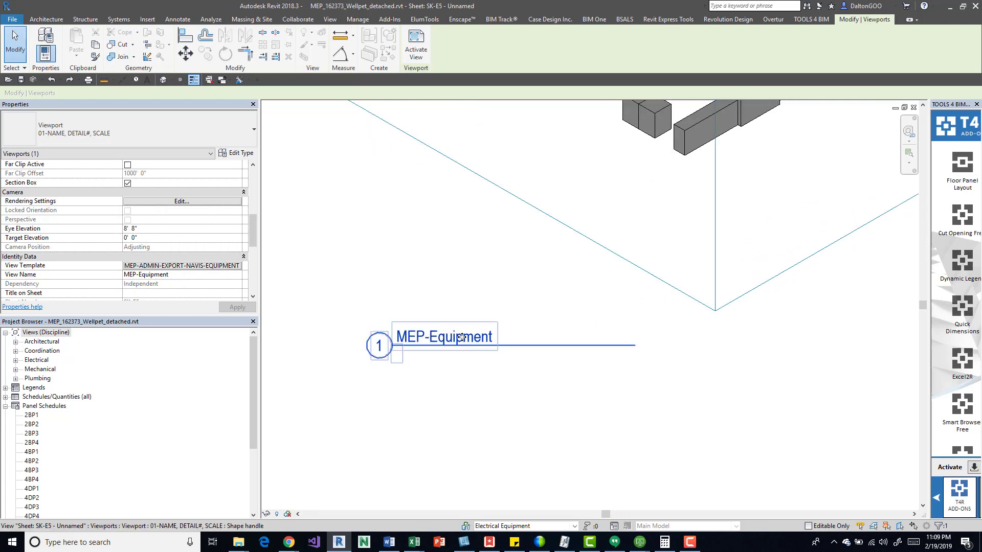
scroll(614, 296, "down", 3)
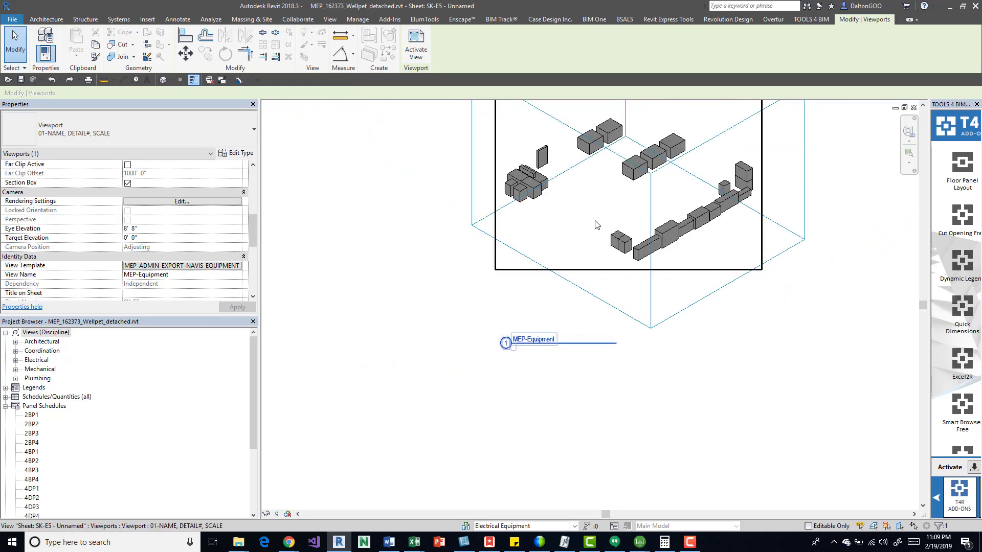
scroll(545, 317, "up", 2)
Retype the viewport title as 'Mechanical Equipment First Floor Lay', removing a stray 'A'.
double_click(527, 358)
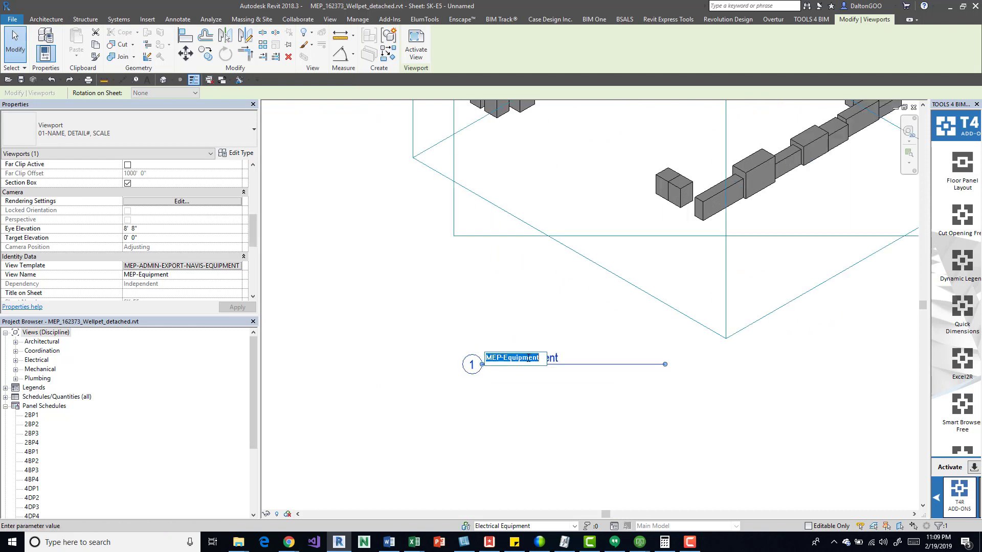
type("M")
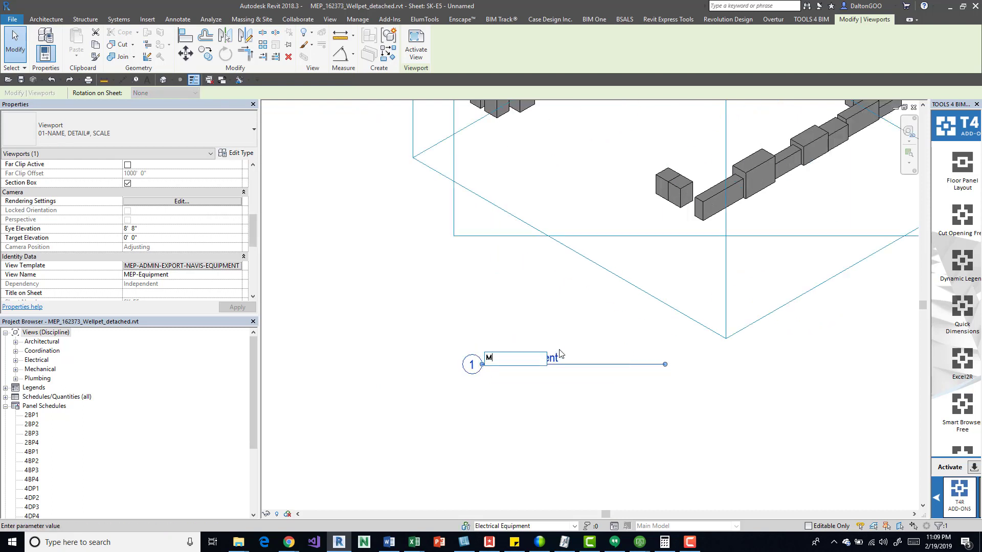
type("echanical Equipment First Floor A")
key("BackSpace")
key("BackSpace")
type("Lay")
key("Return")
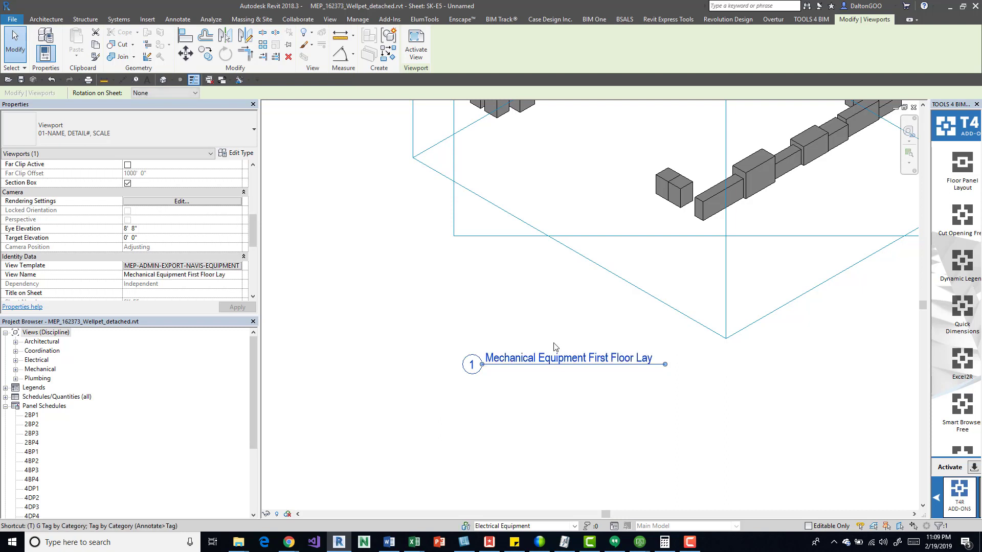
Complete the title as 'Mechanical Equipment First Floor Layout' and shorten its title line.
left_click(628, 356)
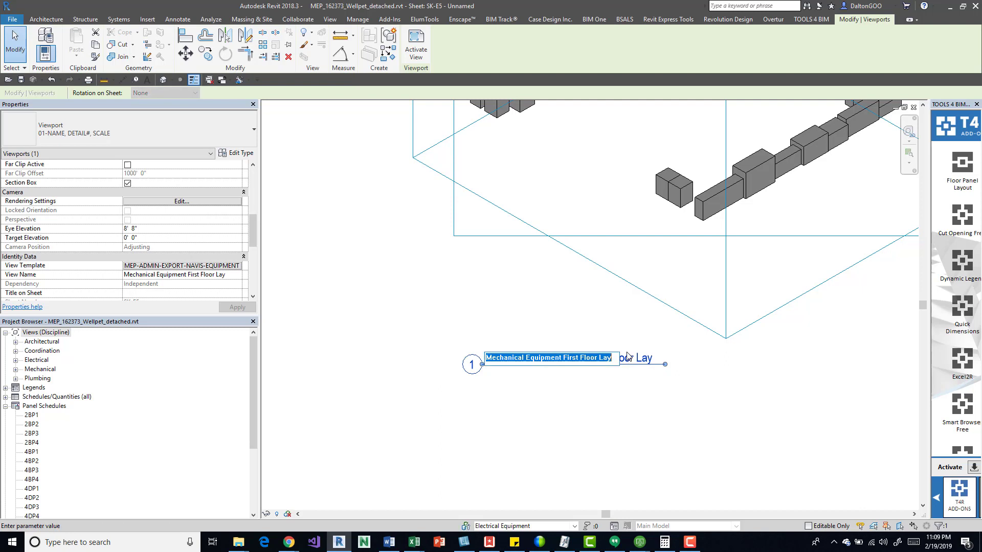
key("End")
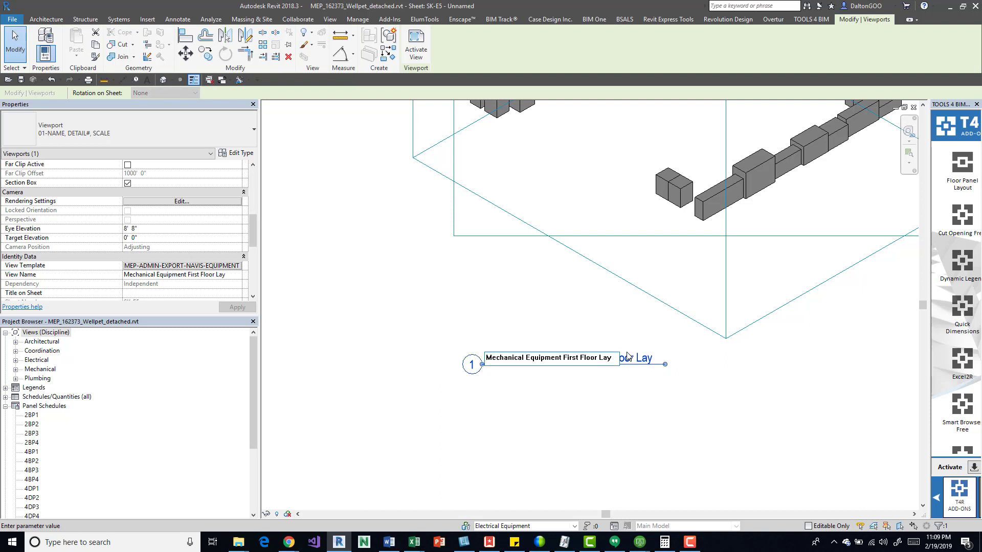
type("out")
key("Return")
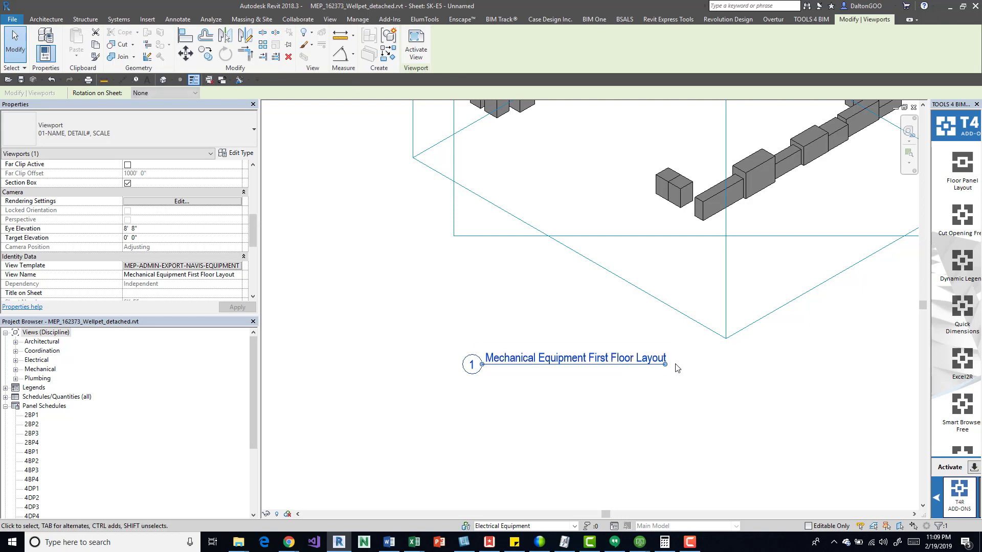
left_click_drag(665, 364, 590, 367)
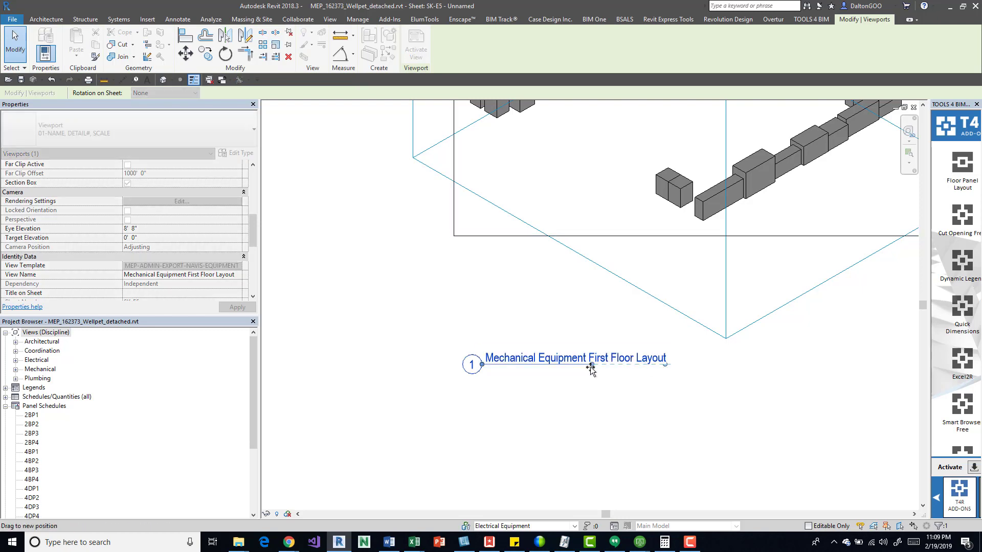
left_click(561, 329)
Select the viewport by its title and scroll Properties to View Name and Title on Sheet.
middle_click_drag(561, 329, 492, 345)
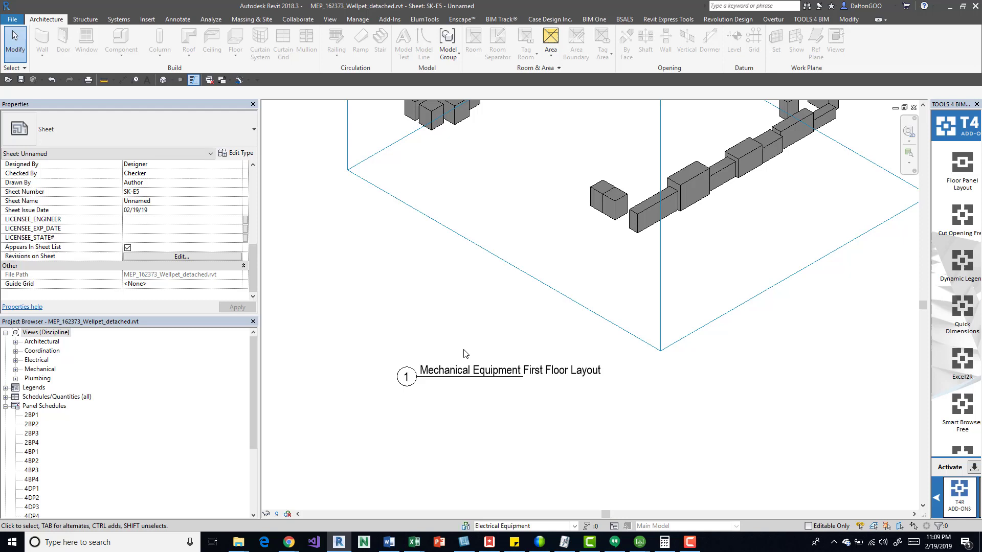
scroll(503, 376, "up", 2)
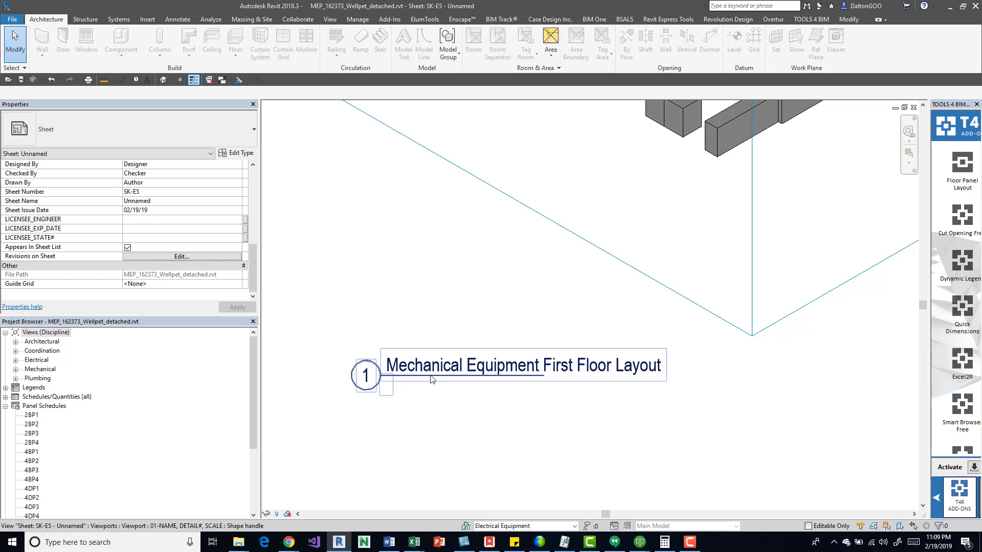
middle_click_drag(450, 332, 441, 319)
left_click(448, 378)
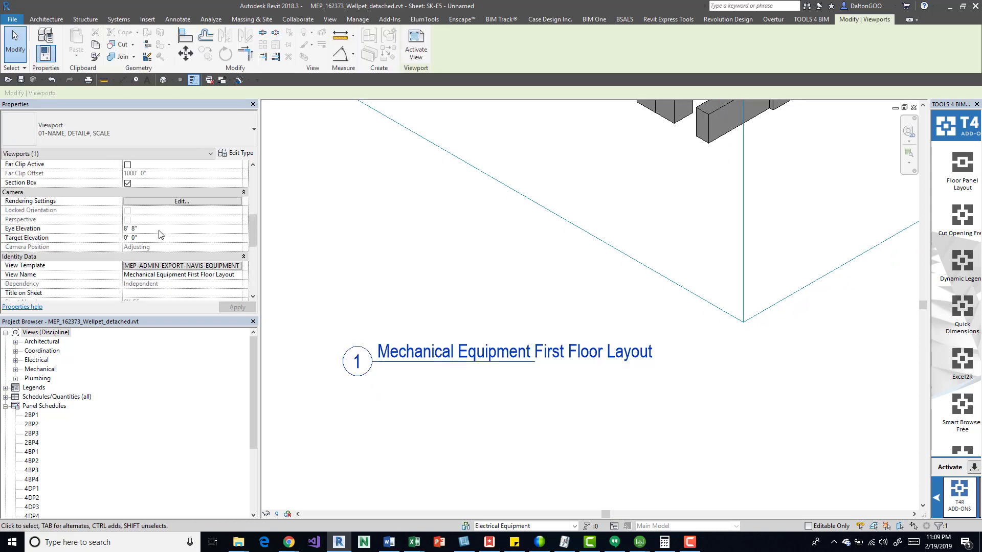
scroll(162, 235, "down", 2)
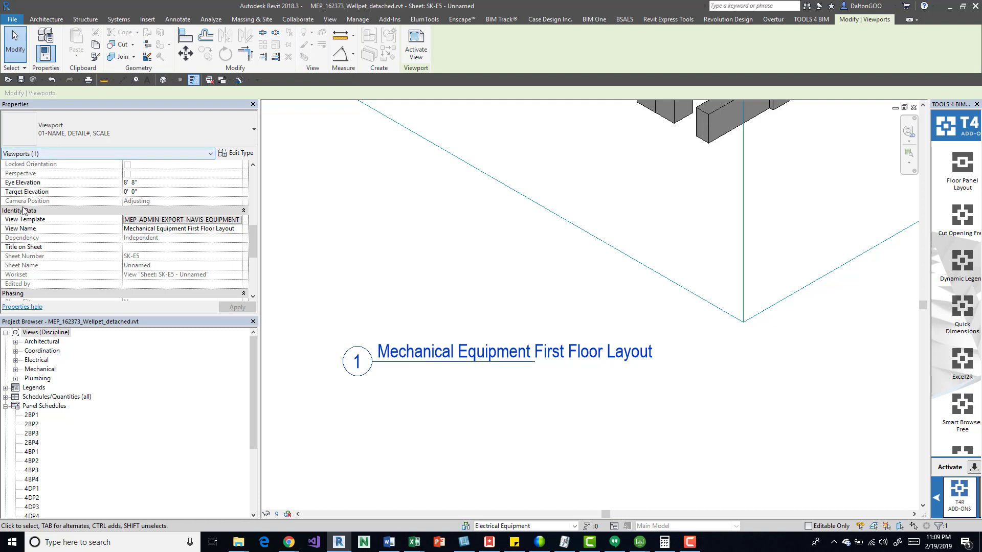
Copy the View Name 'Mechanical Equipment First Floor Layout' into Title on Sheet.
left_click(167, 228)
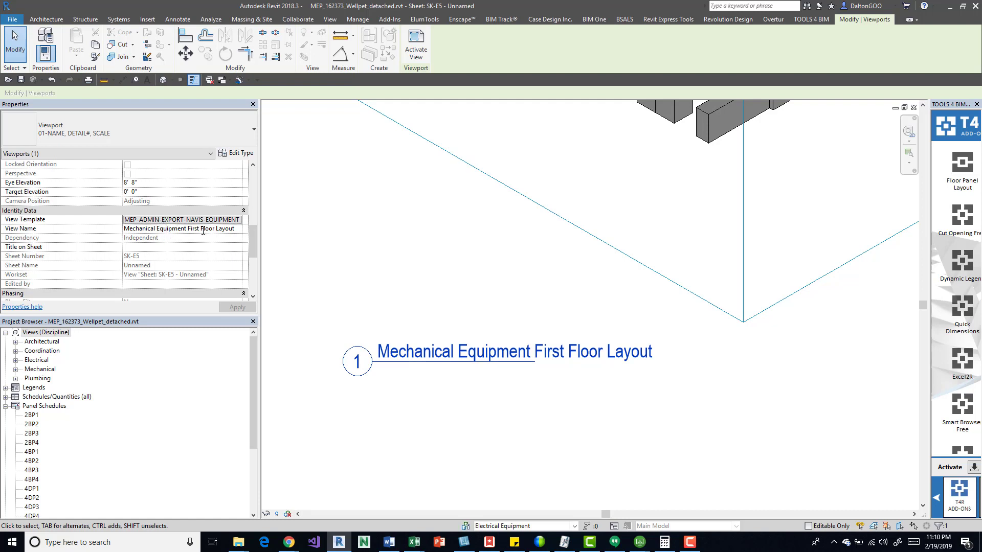
left_click_drag(235, 229, 108, 229)
key("ctrl+c")
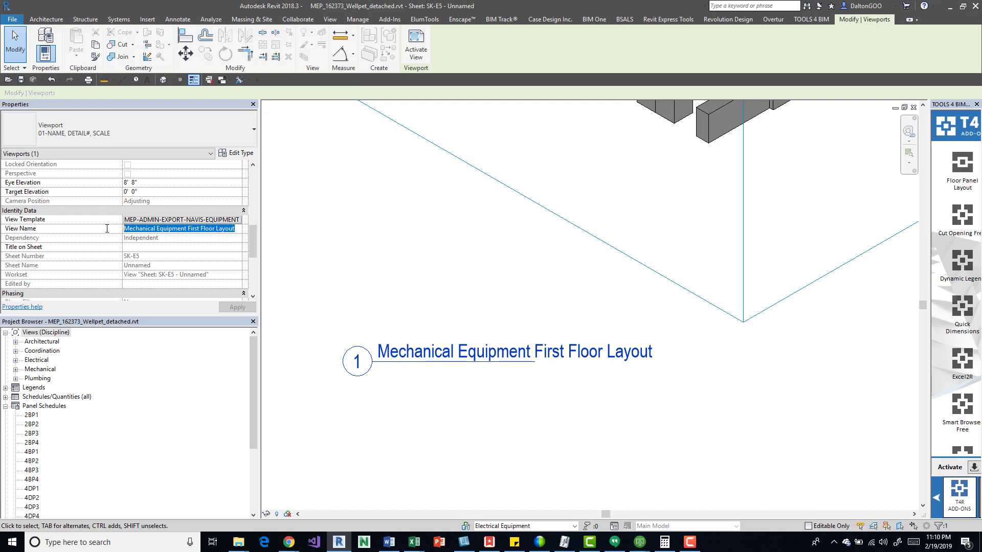
left_click(138, 247)
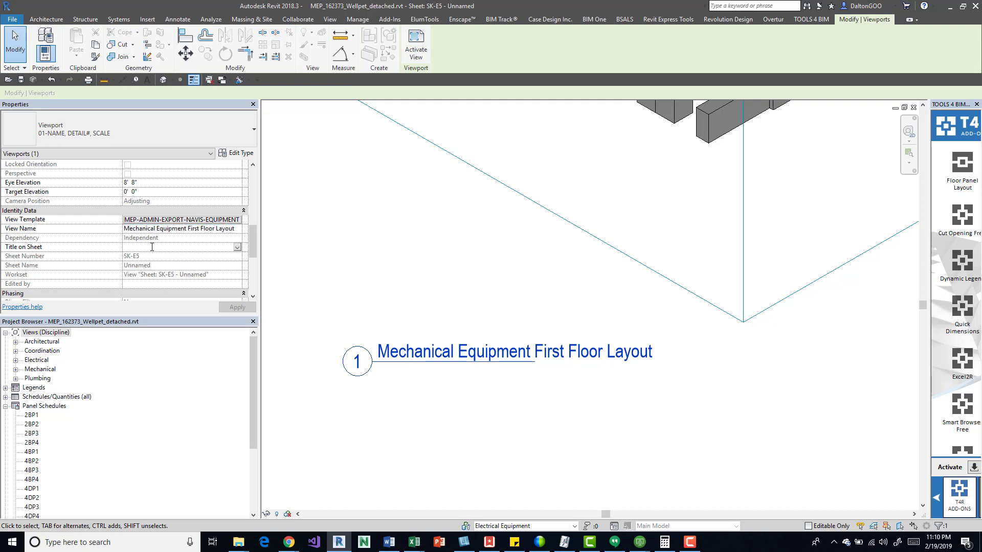
key("ctrl+v")
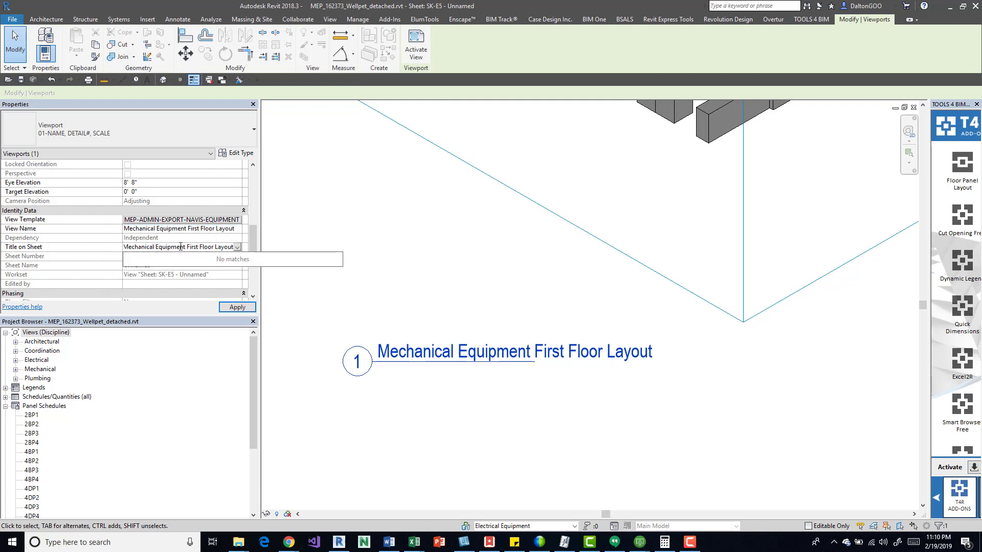
left_click(189, 247)
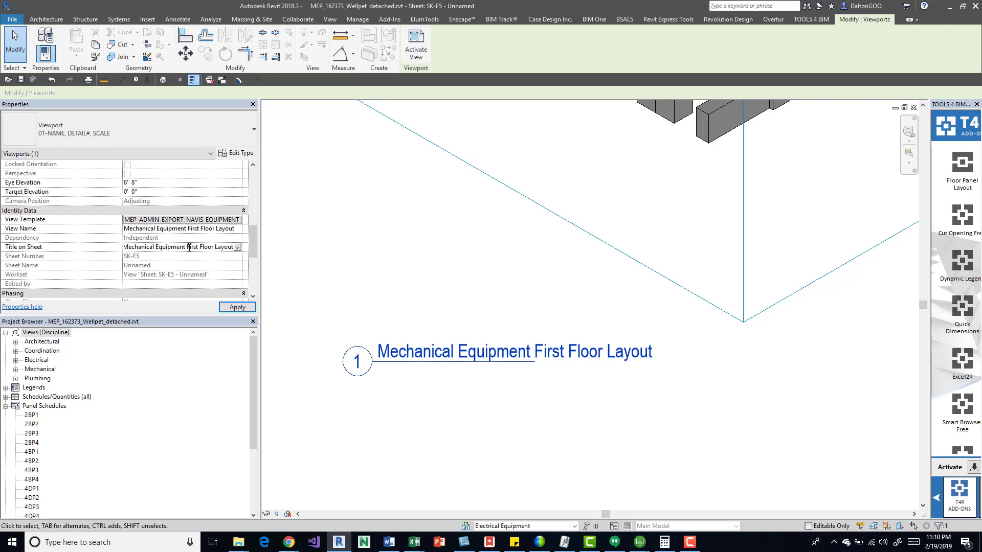
Trim 'Mechanical Equipment' from Title on Sheet, leaving 'First Floor Layout'.
key("Return")
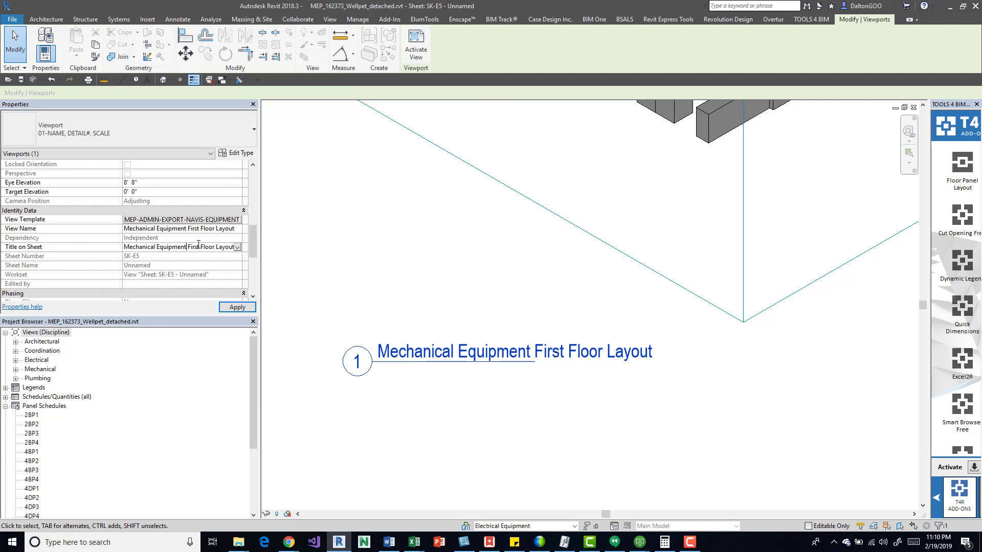
key("shift+Home")
key("BackSpace")
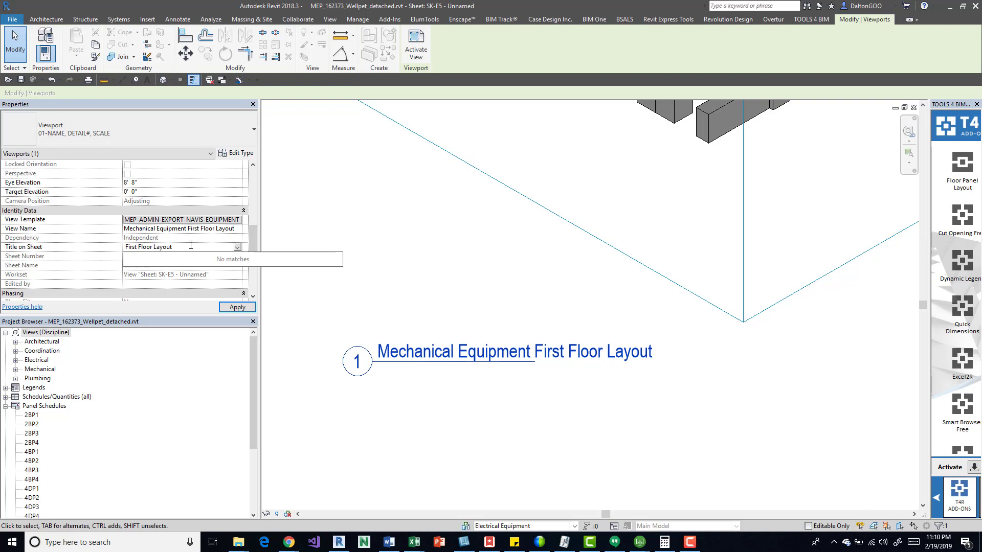
left_click(189, 247)
Put 'Mechanical Equipment' on its own line above 'First Floor Layout' in Title on Sheet.
left_click(126, 247)
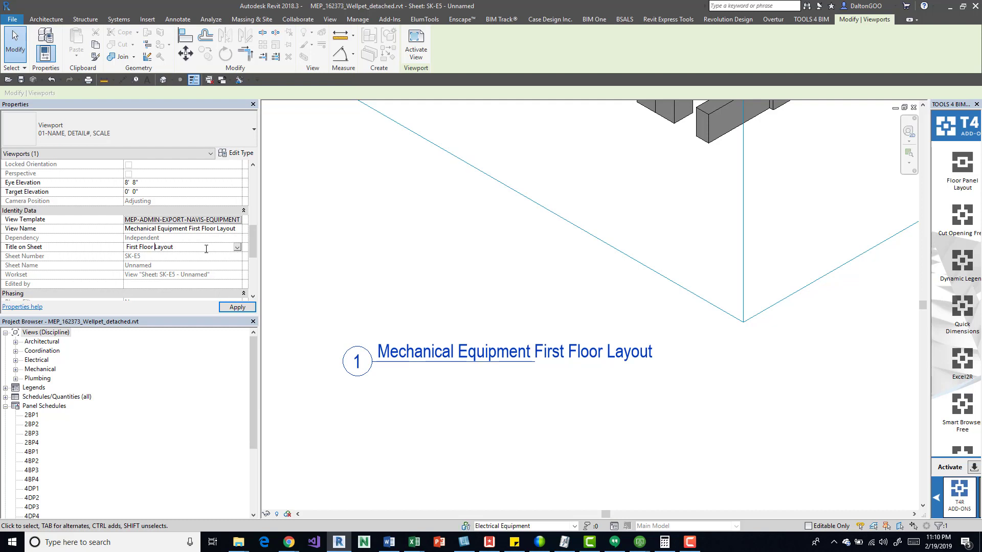
key("ctrl+a")
type("Mechanical Equipment")
key("ctrl+z")
left_click(206, 249)
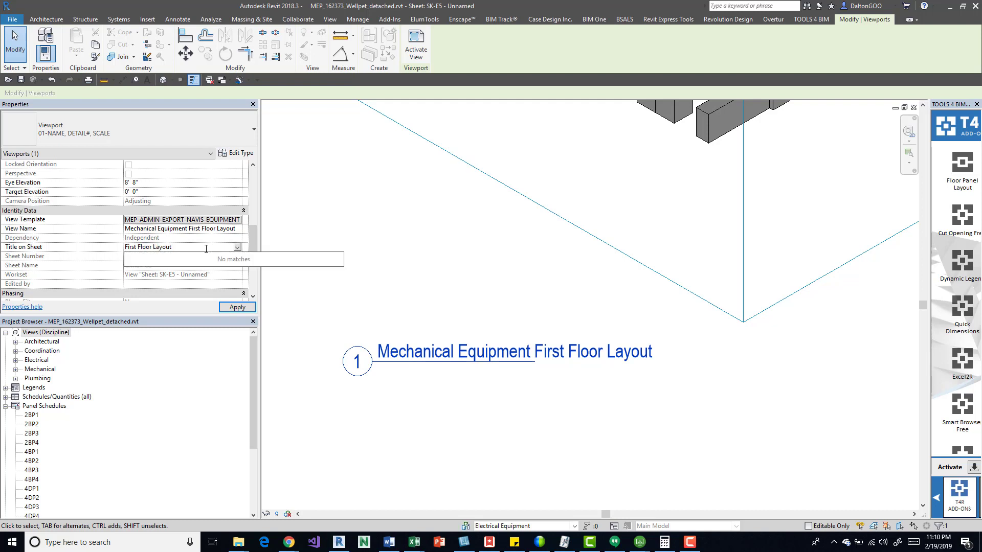
key("ctrl+a")
type("Mechanical Equipment")
key("ctrl+z")
left_click(245, 310)
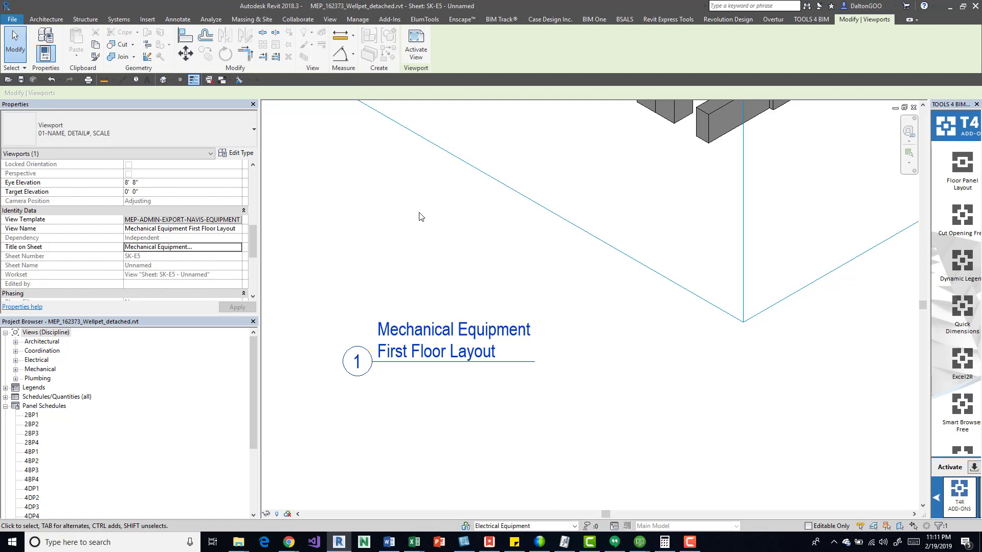
scroll(424, 266, "down", 3)
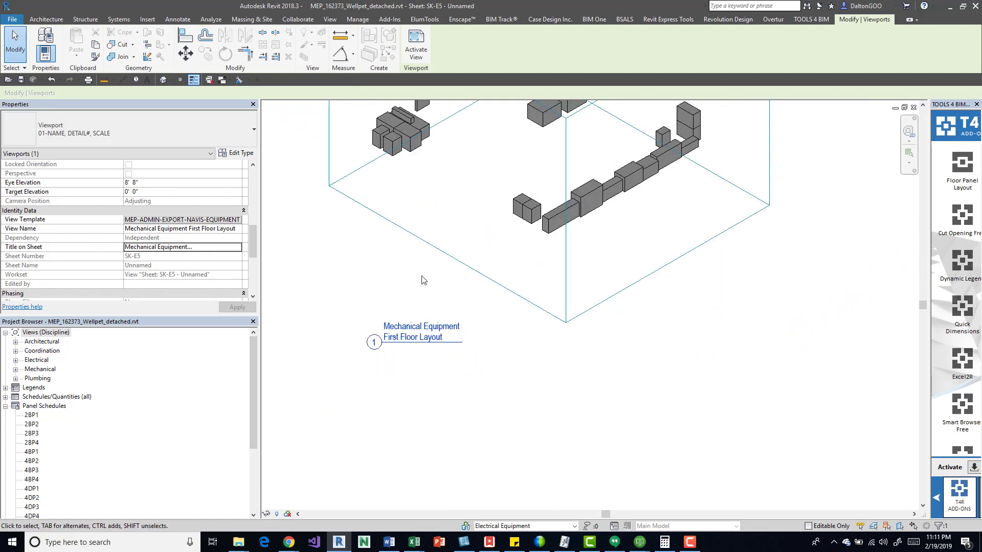
scroll(422, 280, "up", 1)
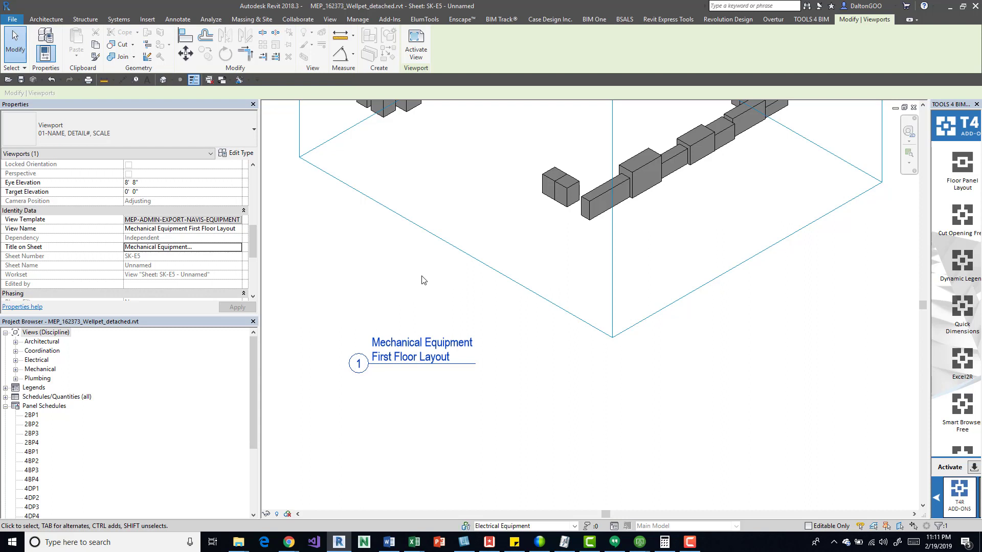